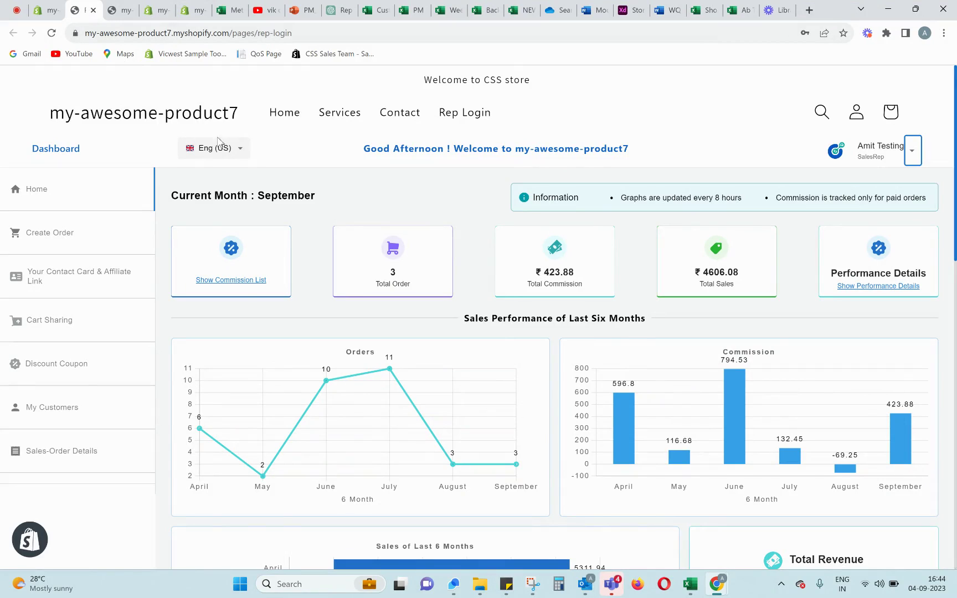
# - Check the interface language list and the account options menu
pyautogui.click(241, 148)
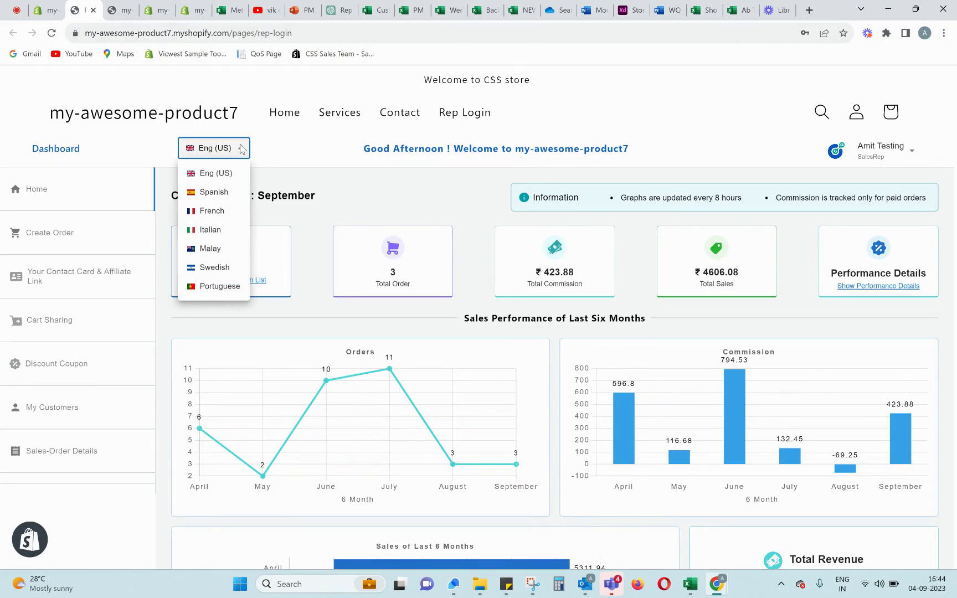
pyautogui.click(916, 159)
pyautogui.click(907, 198)
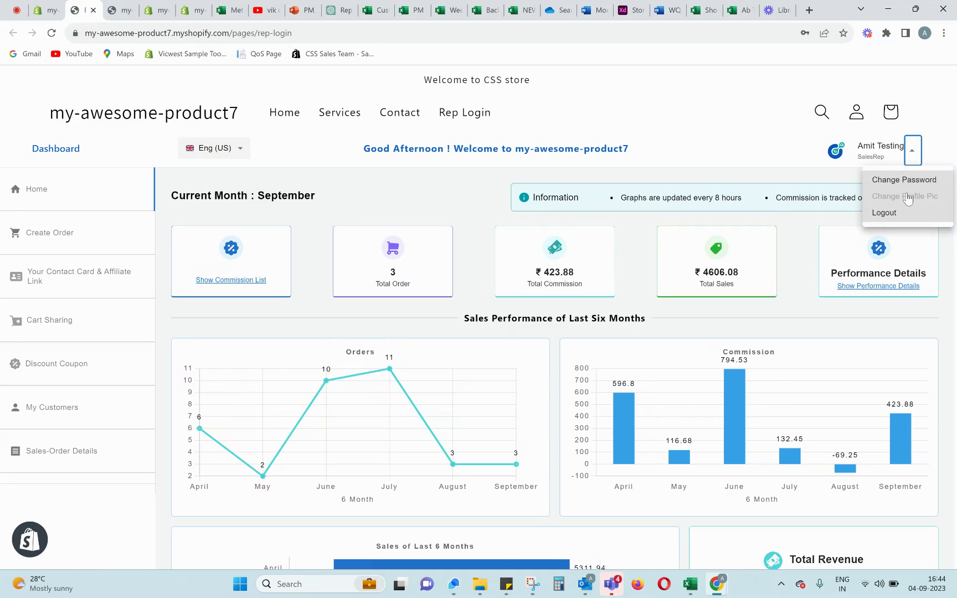
pyautogui.click(912, 151)
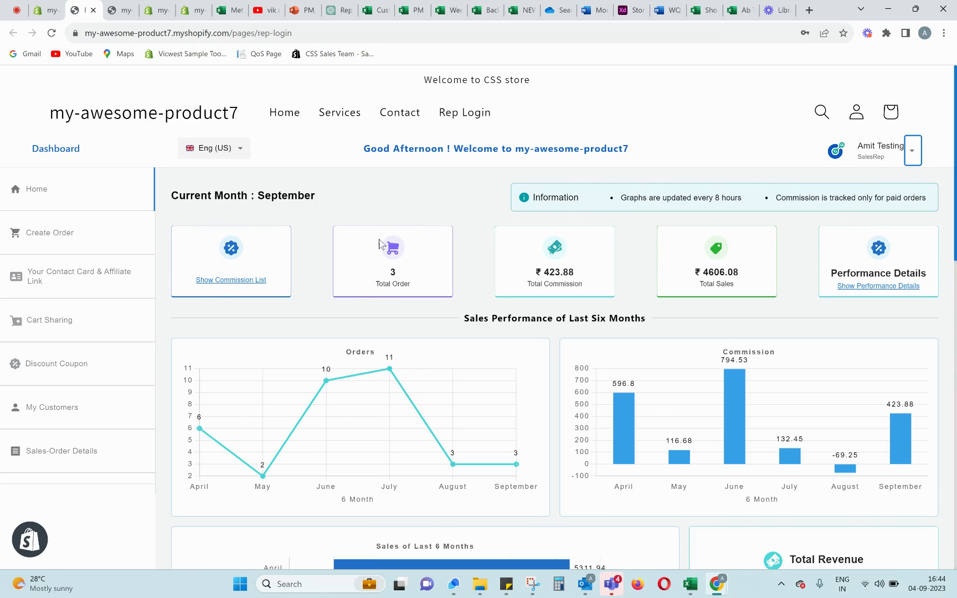
# - Review the dashboard charts: ₹16662.69 total revenue and ₹476.08 average ticket size
pyautogui.click(252, 196)
pyautogui.scroll(-2, 488, 377)
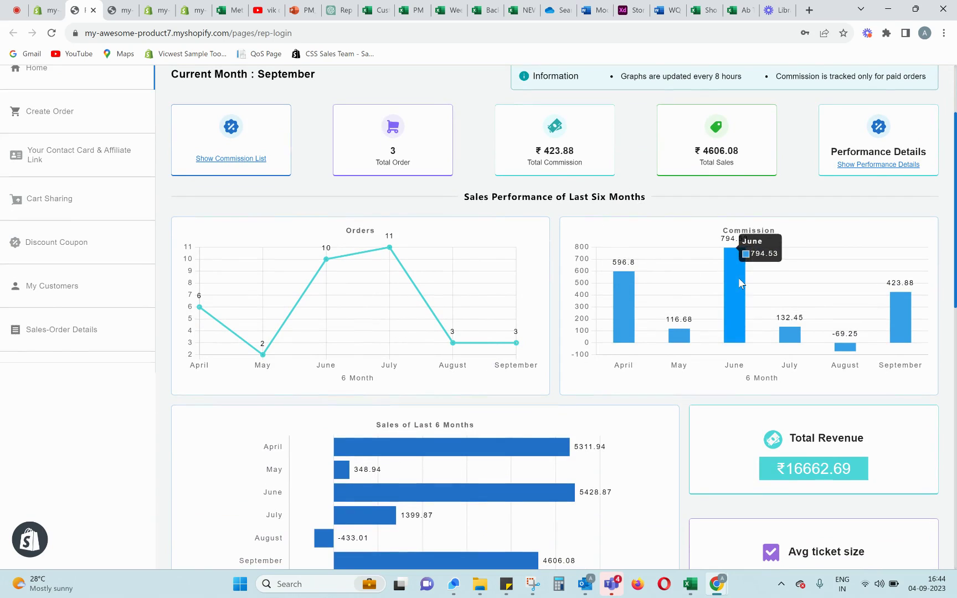
pyautogui.scroll(-3, 739, 280)
pyautogui.scroll(-2, 740, 284)
pyautogui.scroll(-2, 741, 283)
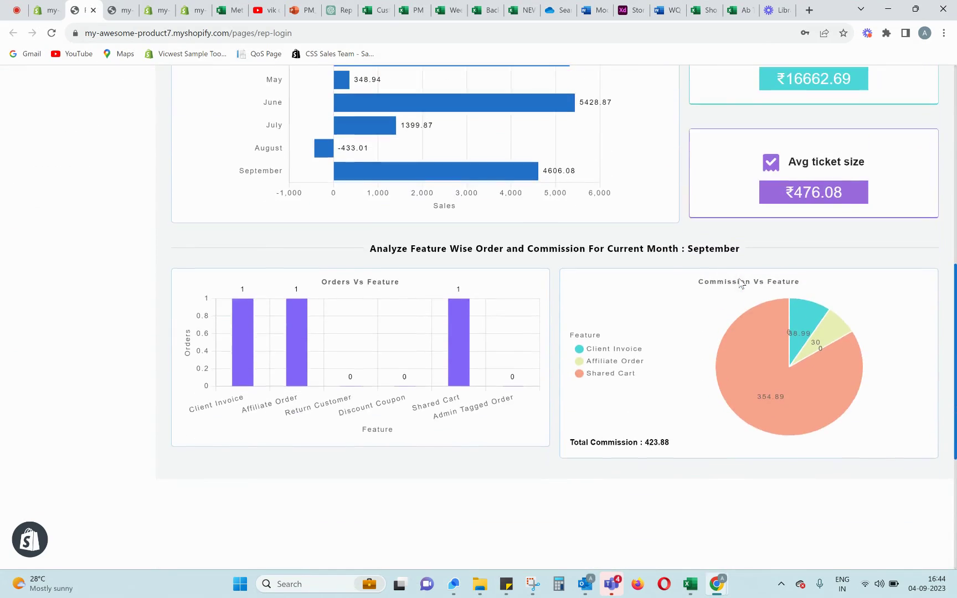
pyautogui.scroll(7, 740, 284)
pyautogui.scroll(2, 739, 282)
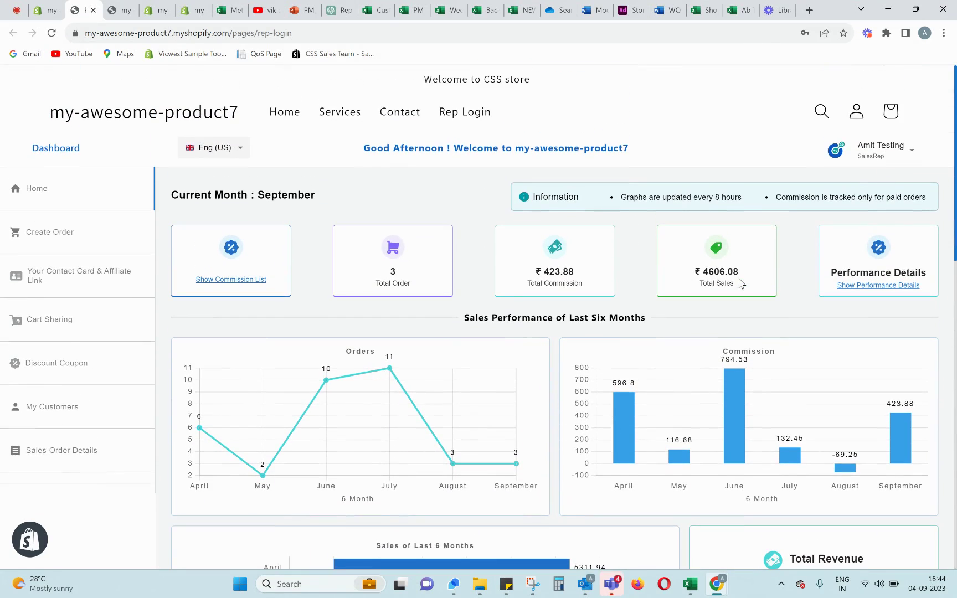
# - Start a new order for Akshay Customer
pyautogui.click(66, 234)
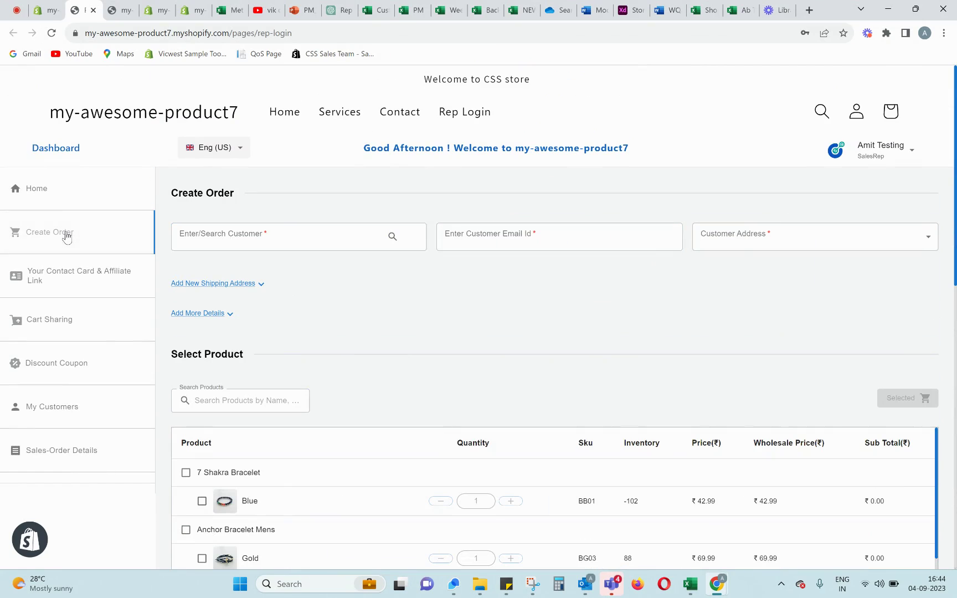
pyautogui.click(282, 237)
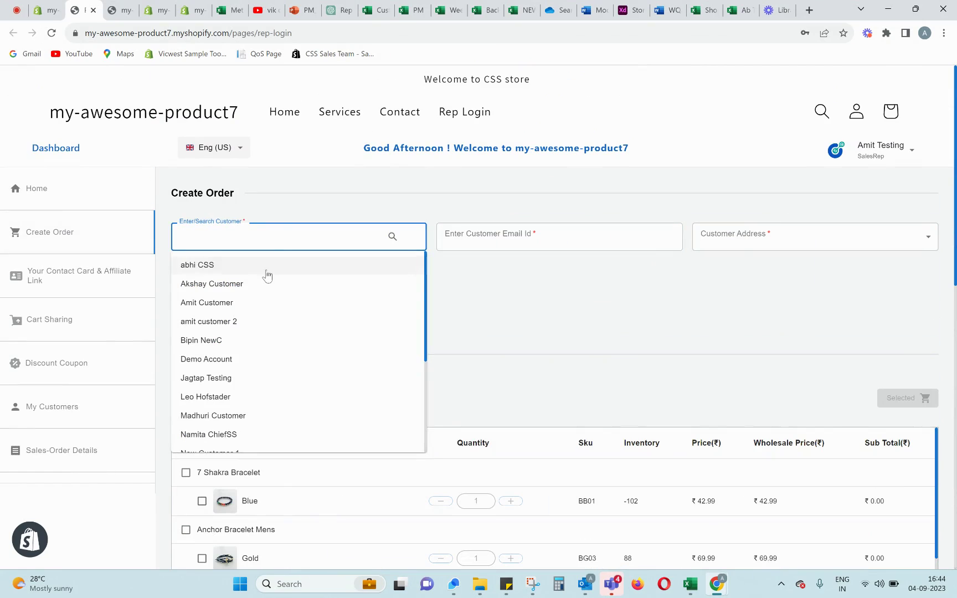
pyautogui.click(253, 288)
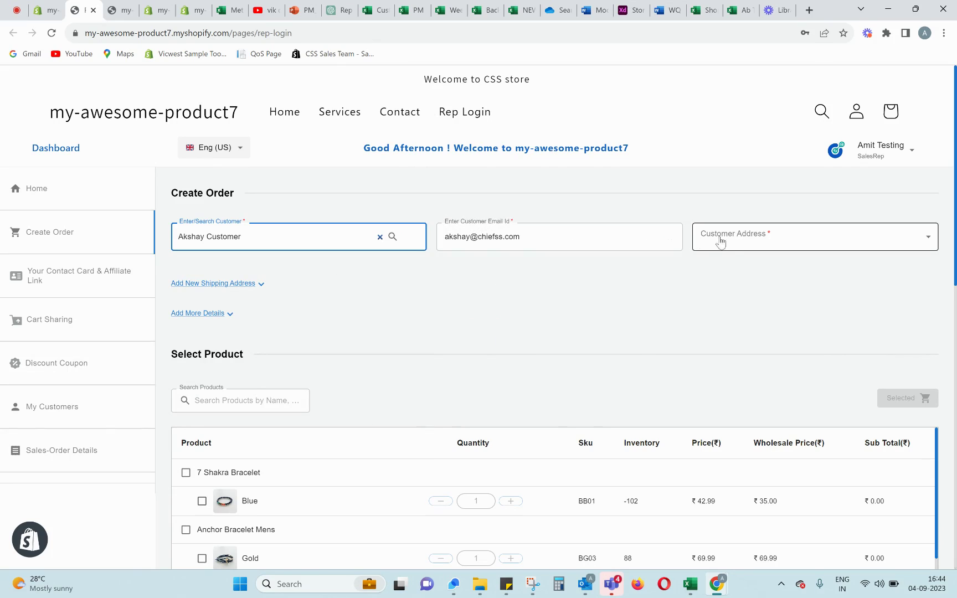
# - Add the Blue 7 Shakra and Gold Anchor bracelets (₹104.99), dismissing the calendar popup
pyautogui.scroll(-3, 504, 334)
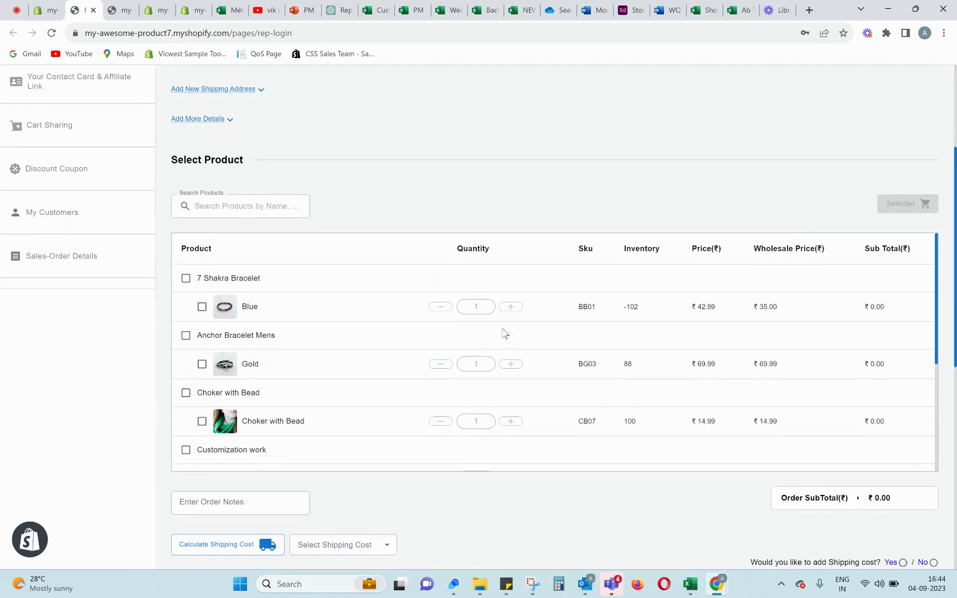
pyautogui.click(185, 278)
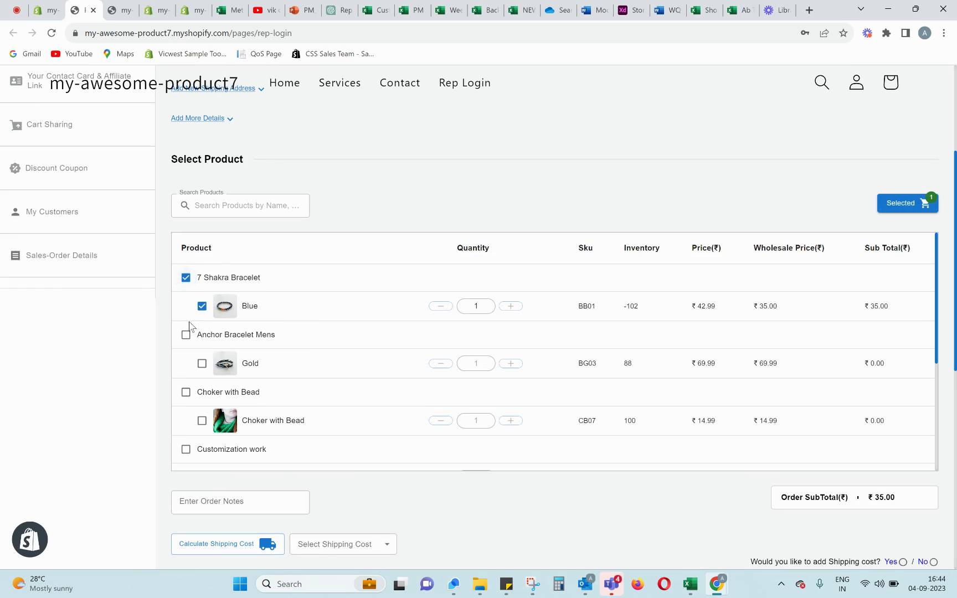
pyautogui.click(186, 334)
pyautogui.scroll(-2, 435, 395)
pyautogui.scroll(-2, 421, 487)
pyautogui.scroll(-1, 775, 515)
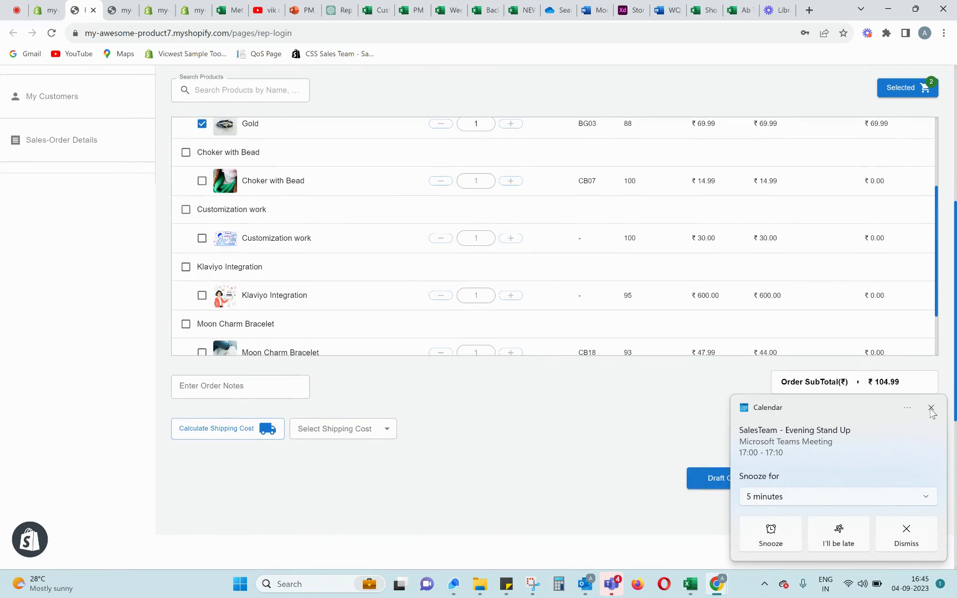
pyautogui.click(931, 407)
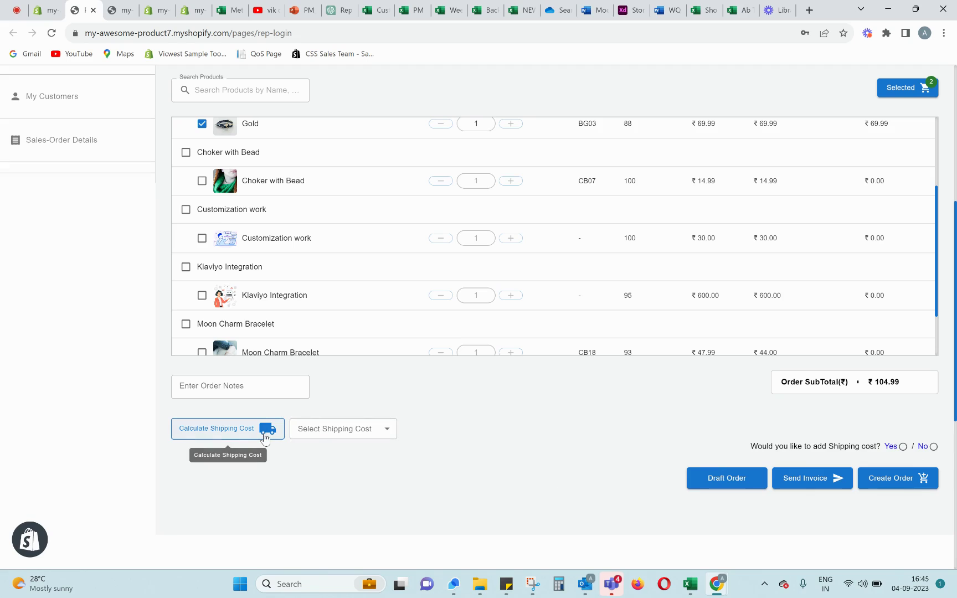
pyautogui.click(379, 430)
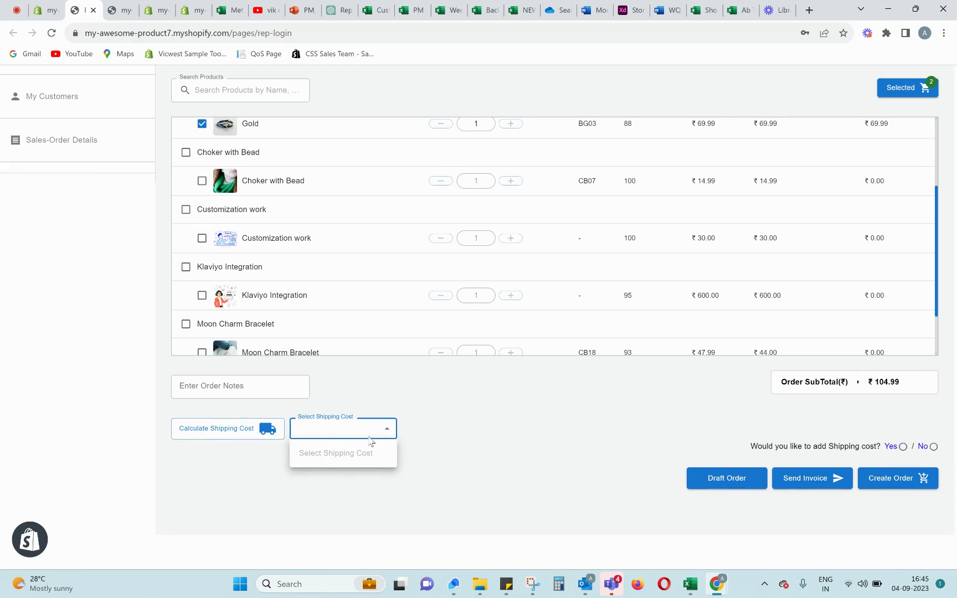
pyautogui.click(386, 436)
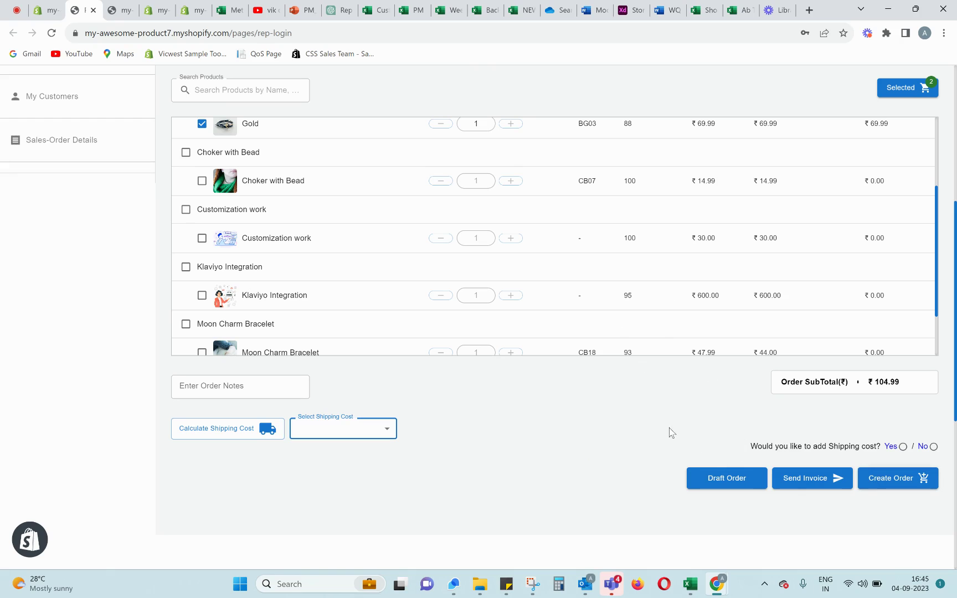
pyautogui.scroll(6, 669, 431)
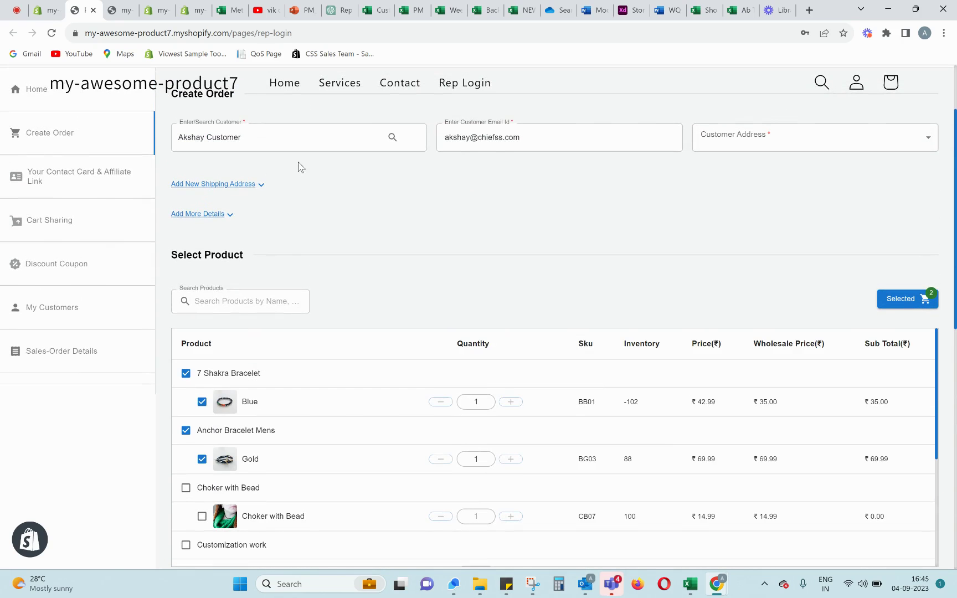
pyautogui.scroll(2, 299, 167)
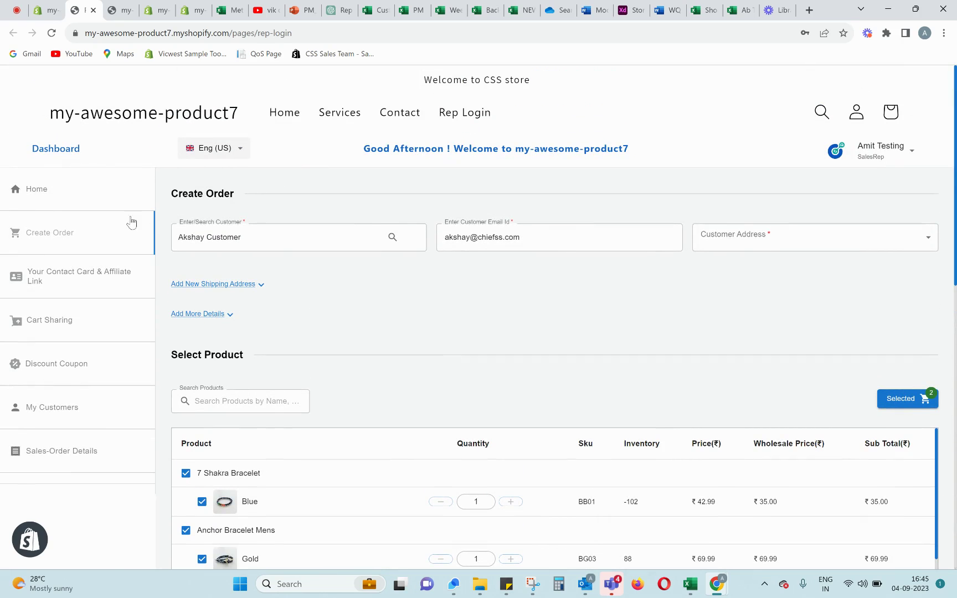
# - Copy the Kerstin affiliate link address from the Contact Card & Affiliate Link page
pyautogui.click(88, 279)
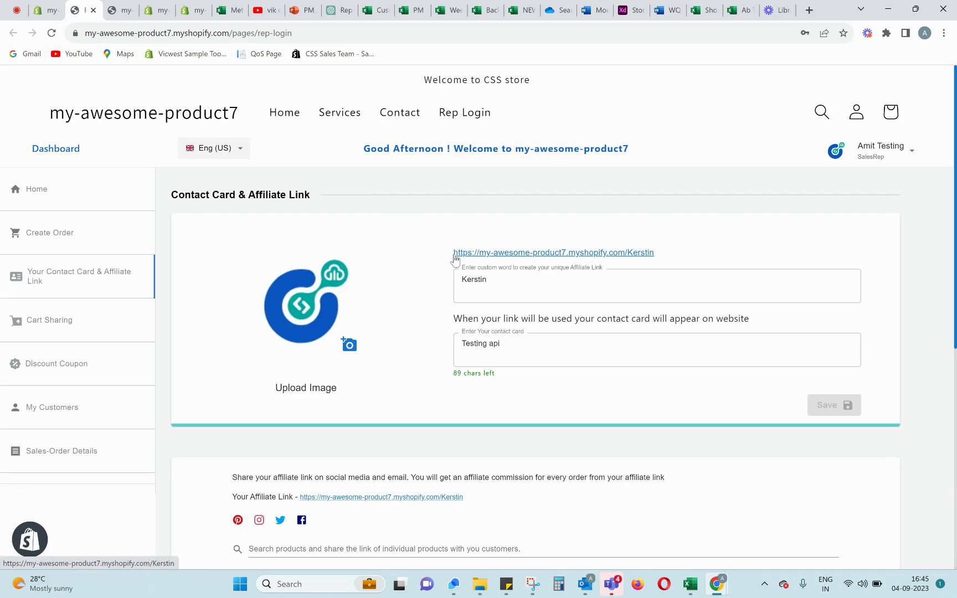
pyautogui.rightClick(458, 258)
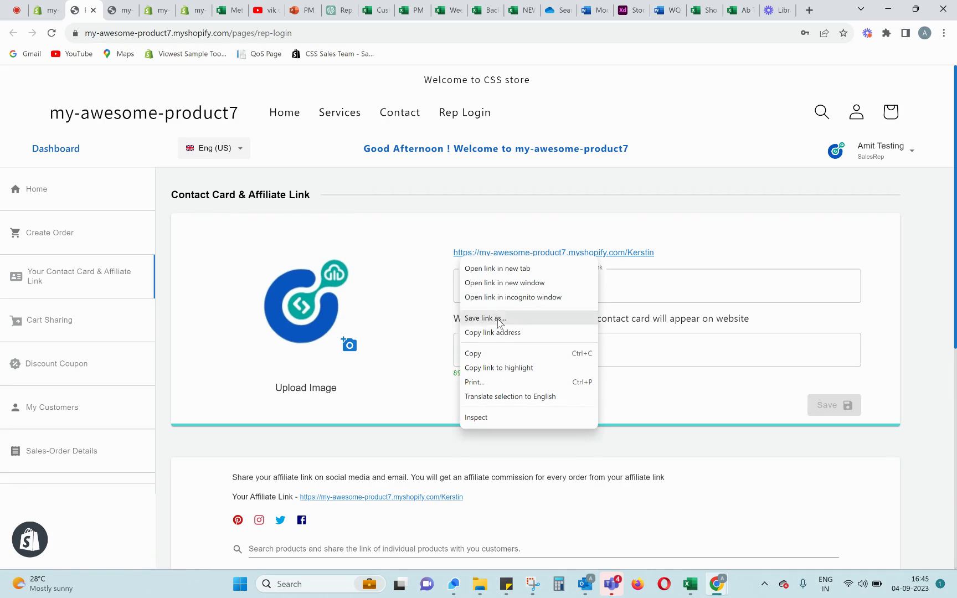
pyautogui.click(508, 352)
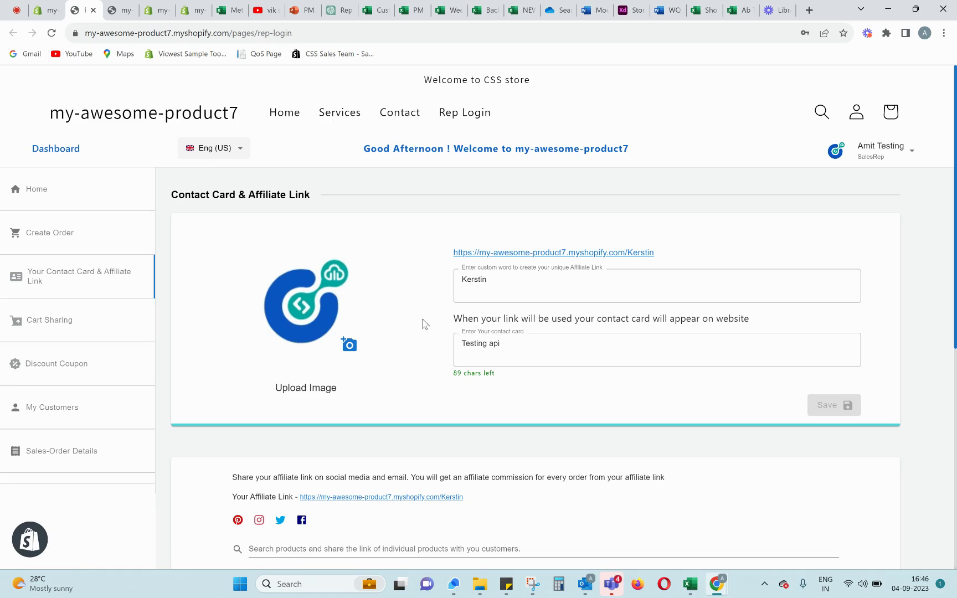
# - Change the affiliate word from Kerstin to ABC and save it
pyautogui.click(515, 287)
pyautogui.press('BackSpace')
pyautogui.press('BackSpace')
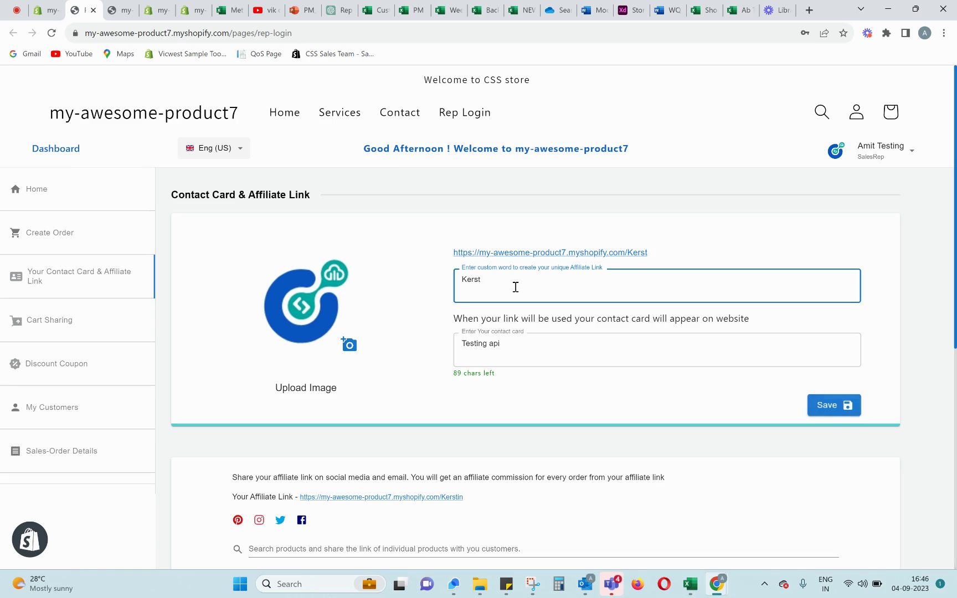
pyautogui.press('BackSpace')
pyautogui.press('BackSpace')
pyautogui.press('BackSpace')
pyautogui.press('BackSpace')
pyautogui.write('ABC')
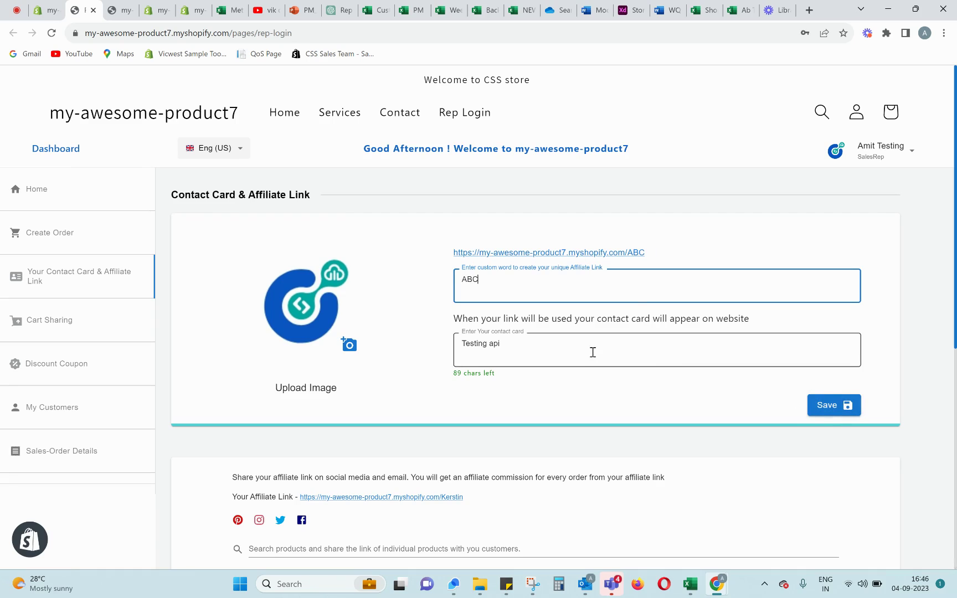
pyautogui.click(834, 411)
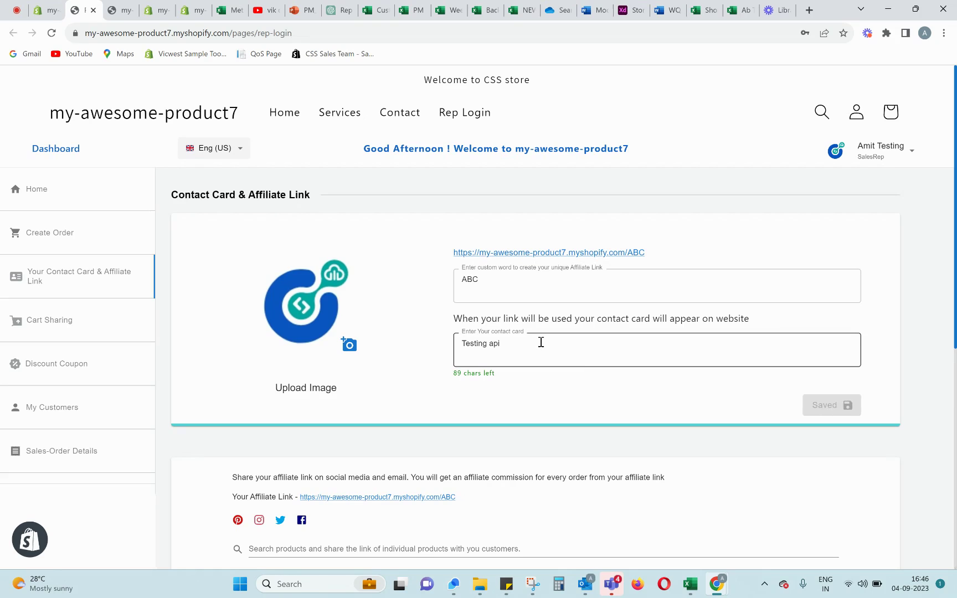
# - Replace the contact card text 'Testing api' with 'Contact me on 123123123' and save
pyautogui.click(541, 342)
pyautogui.press('BackSpace')
pyautogui.press('BackSpace')
pyautogui.press('BackSpace')
pyautogui.press('BackSpace')
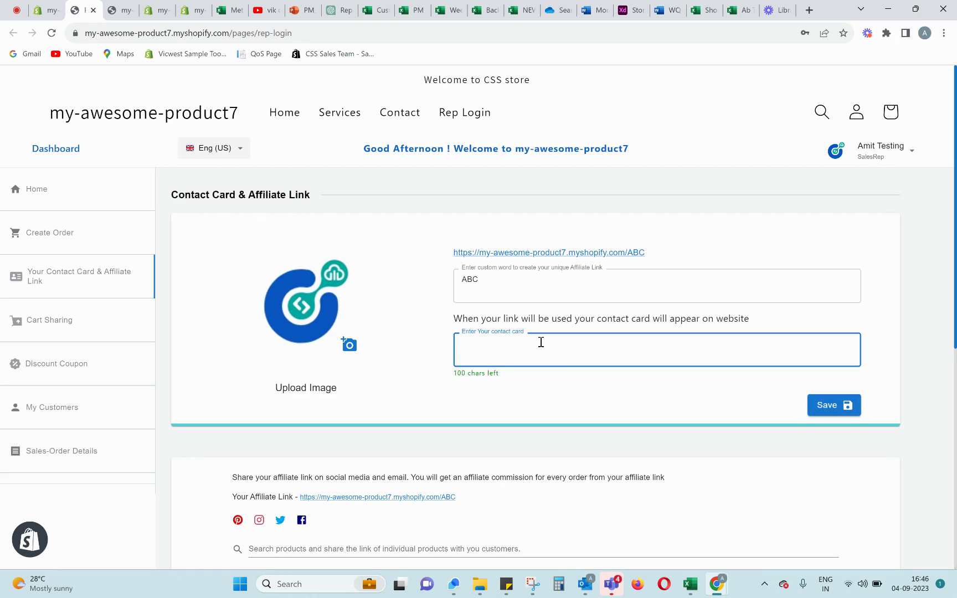
pyautogui.write('Contact me on ')
pyautogui.write('123123123')
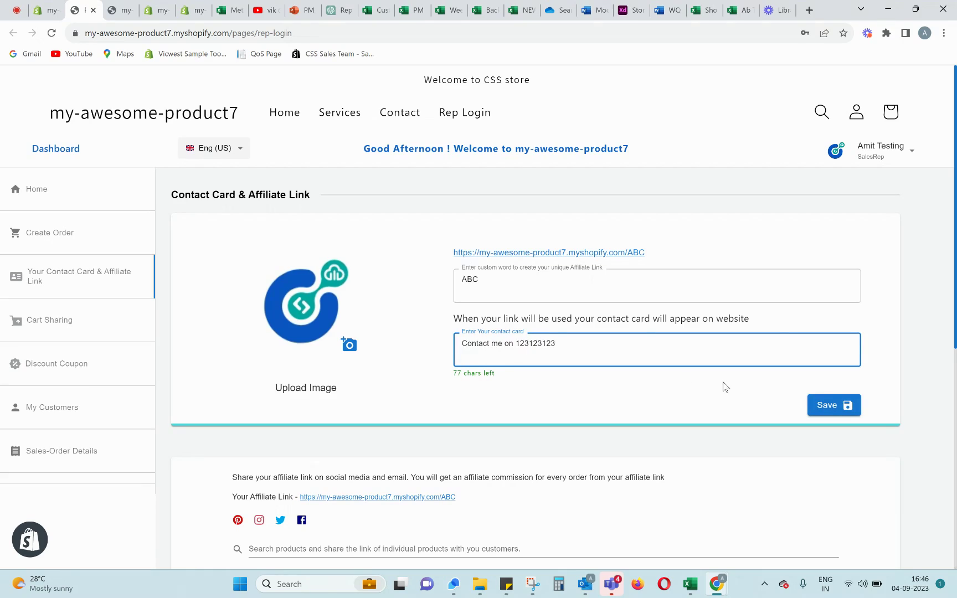
pyautogui.click(833, 406)
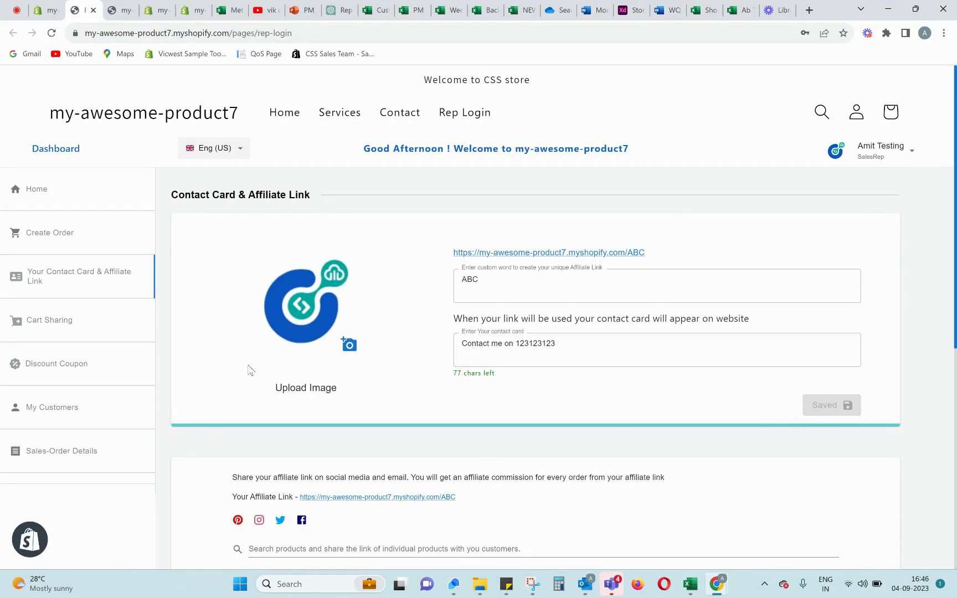
# - Select Anchor Bracelet Mens, Choker with Bead and Customization work for cart sharing
pyautogui.click(60, 330)
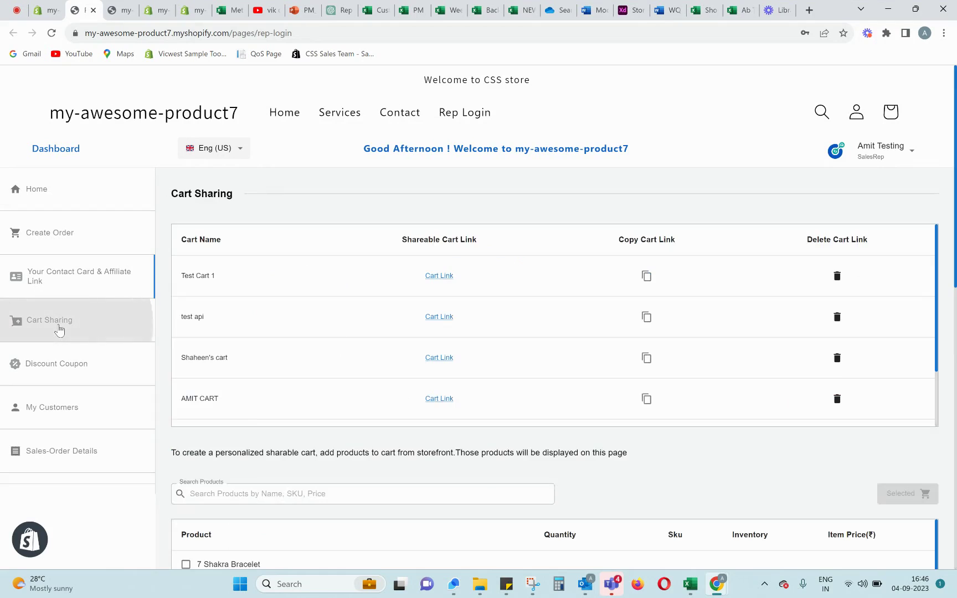
pyautogui.scroll(-2, 352, 337)
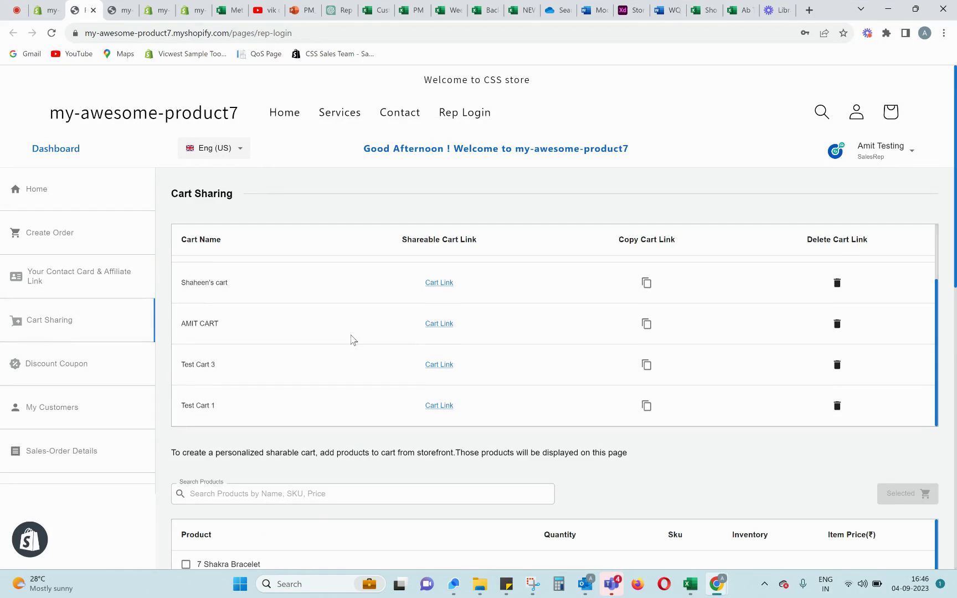
pyautogui.scroll(-3, 412, 433)
pyautogui.scroll(-2, 412, 435)
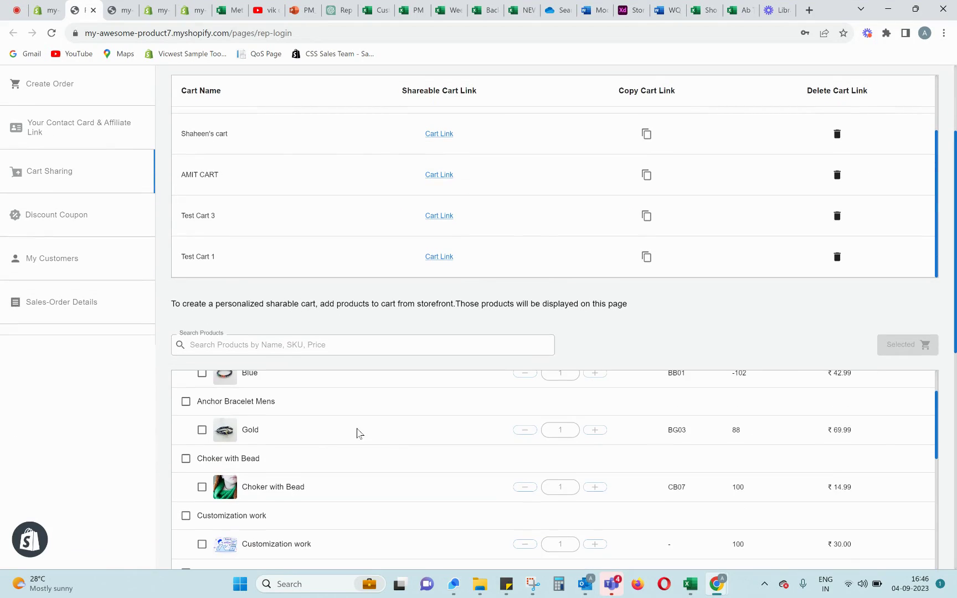
pyautogui.click(186, 402)
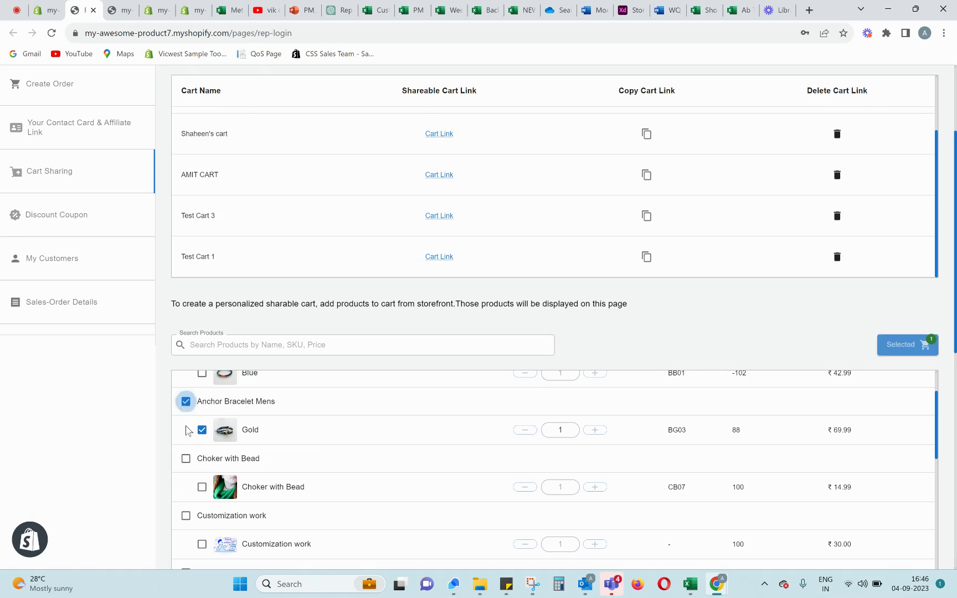
pyautogui.click(186, 459)
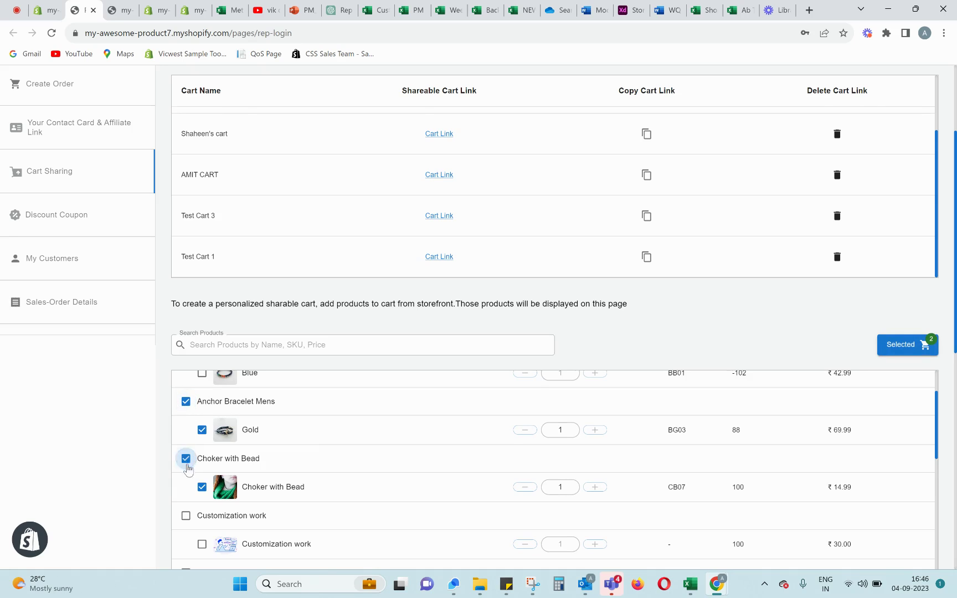
pyautogui.click(186, 515)
# - Create the shared cart named ABCD1234 and copy its link
pyautogui.scroll(-5, 120, 491)
pyautogui.click(272, 380)
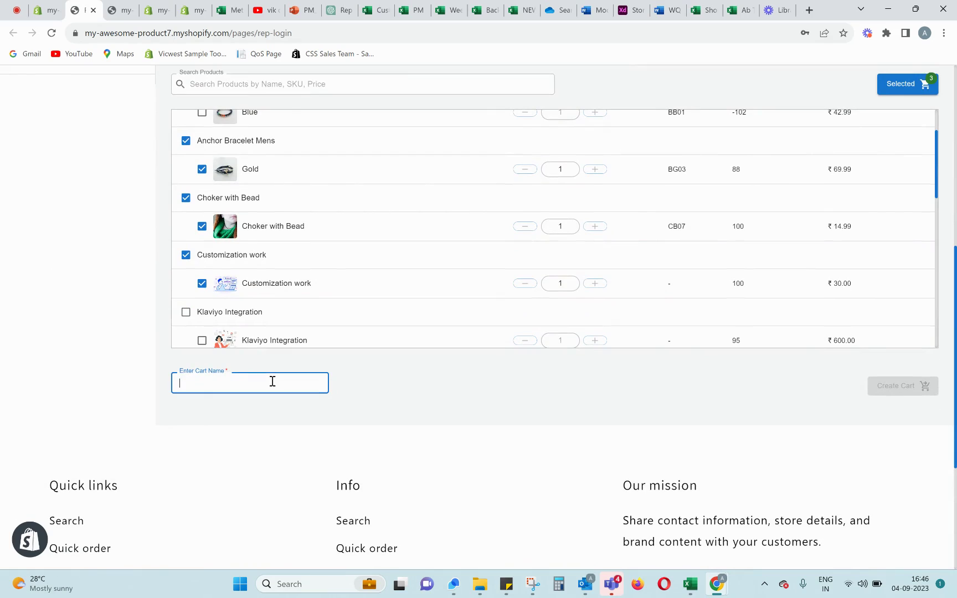
pyautogui.write('ABCD1234')
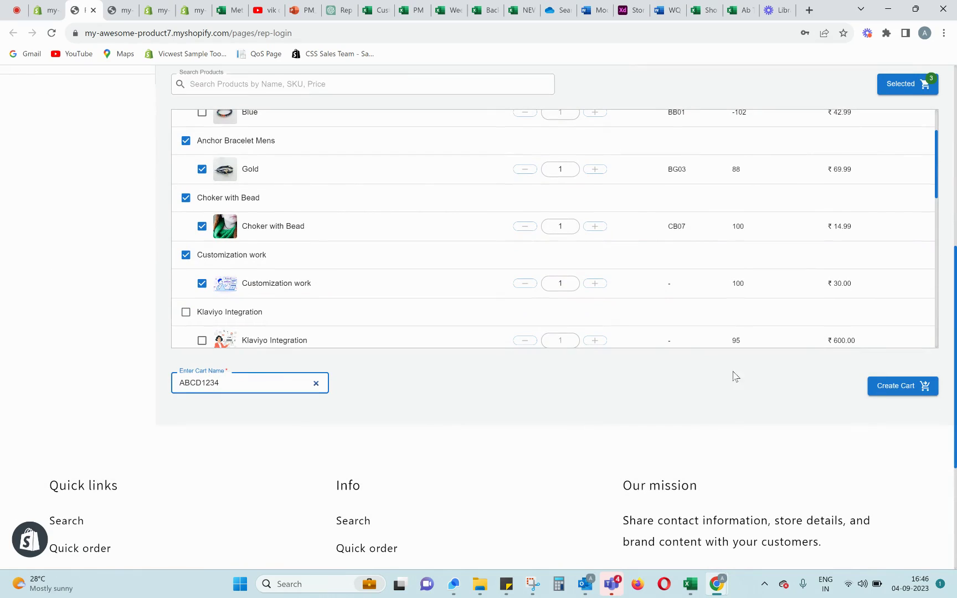
pyautogui.click(891, 385)
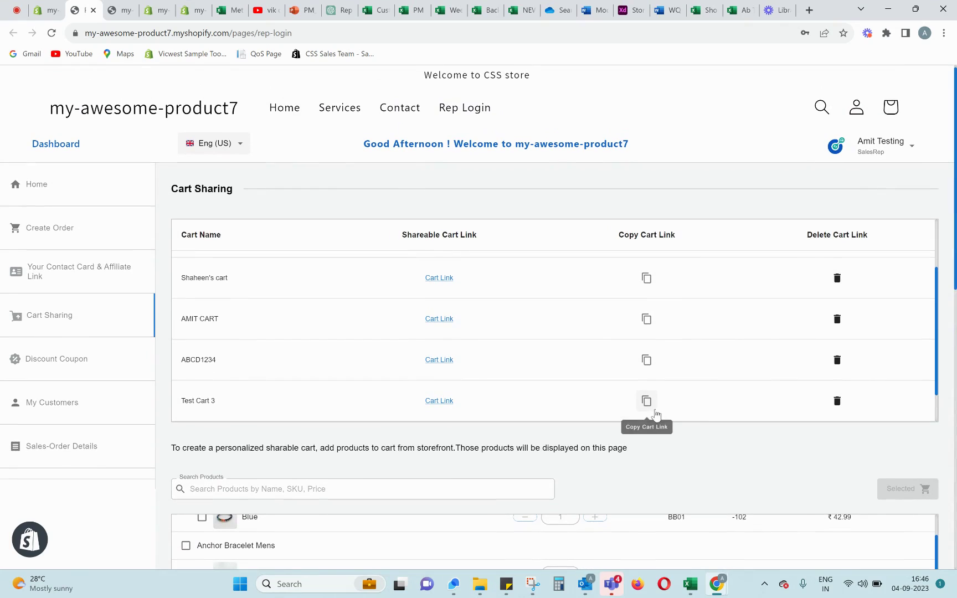
pyautogui.click(648, 361)
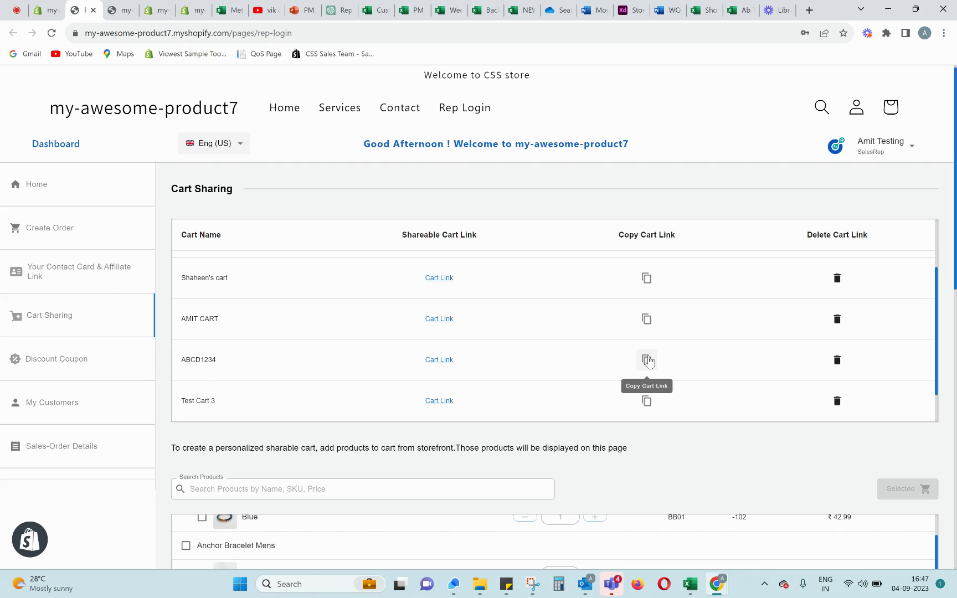
# - Copy the AMIT10 coupon sharing message and bring the one-time coupon form into view
pyautogui.click(73, 359)
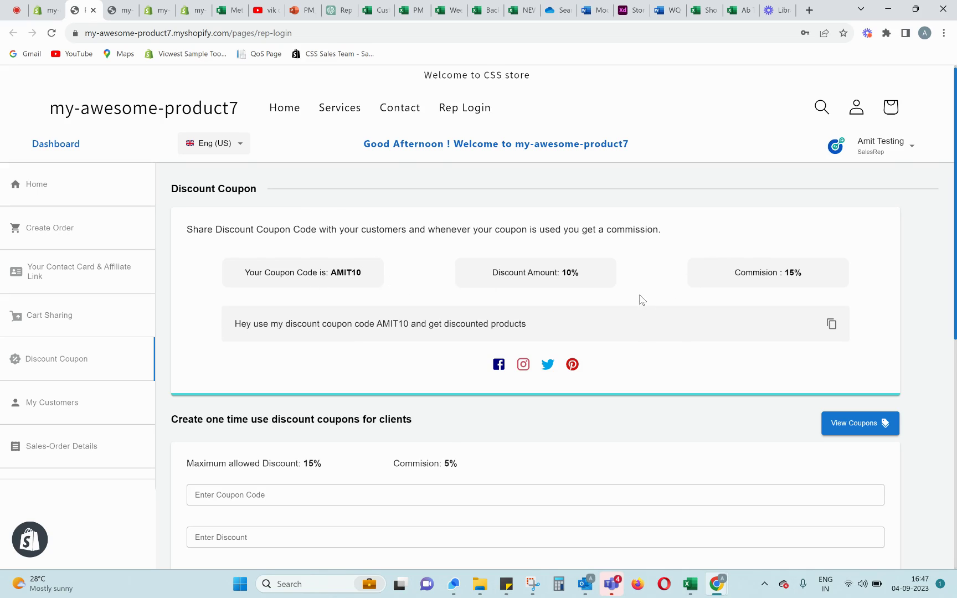
pyautogui.scroll(-1, 645, 299)
pyautogui.click(831, 270)
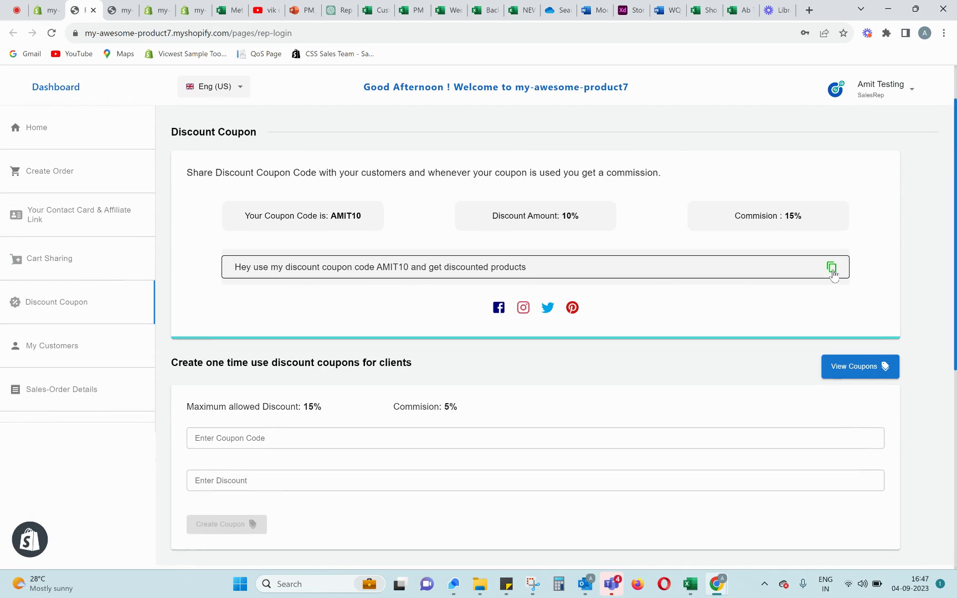
pyautogui.scroll(-2, 681, 304)
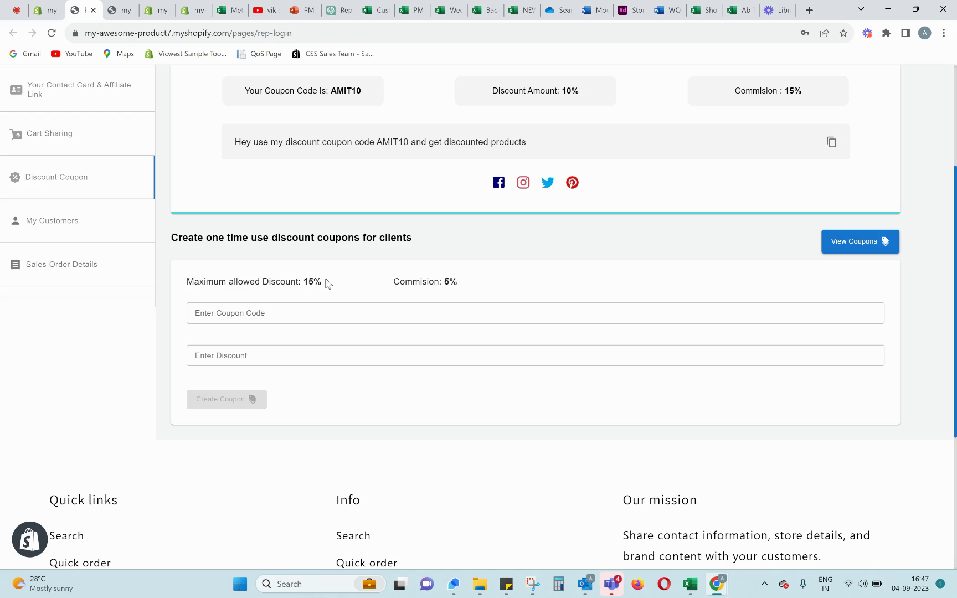
pyautogui.click(62, 226)
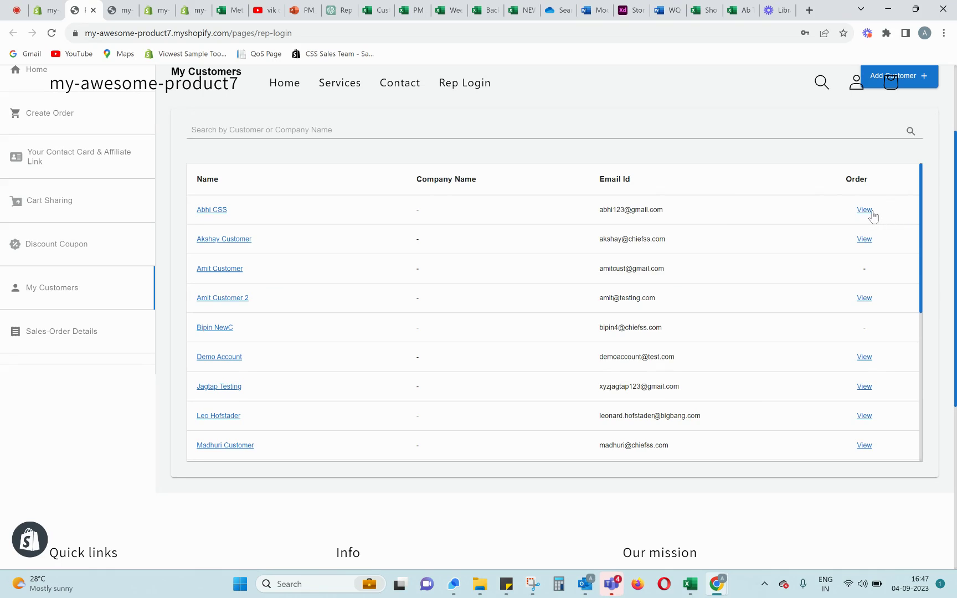
pyautogui.click(864, 210)
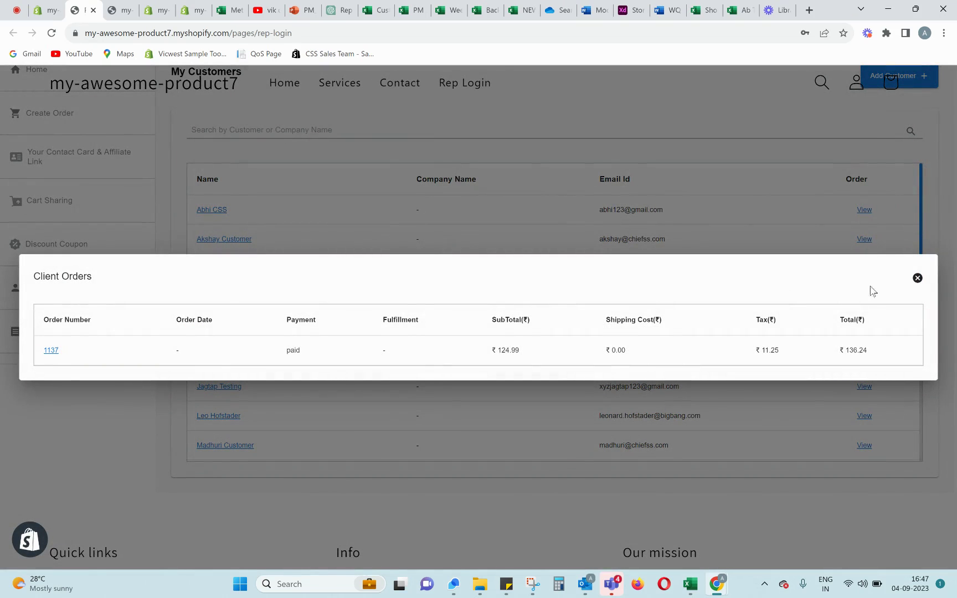
pyautogui.click(917, 278)
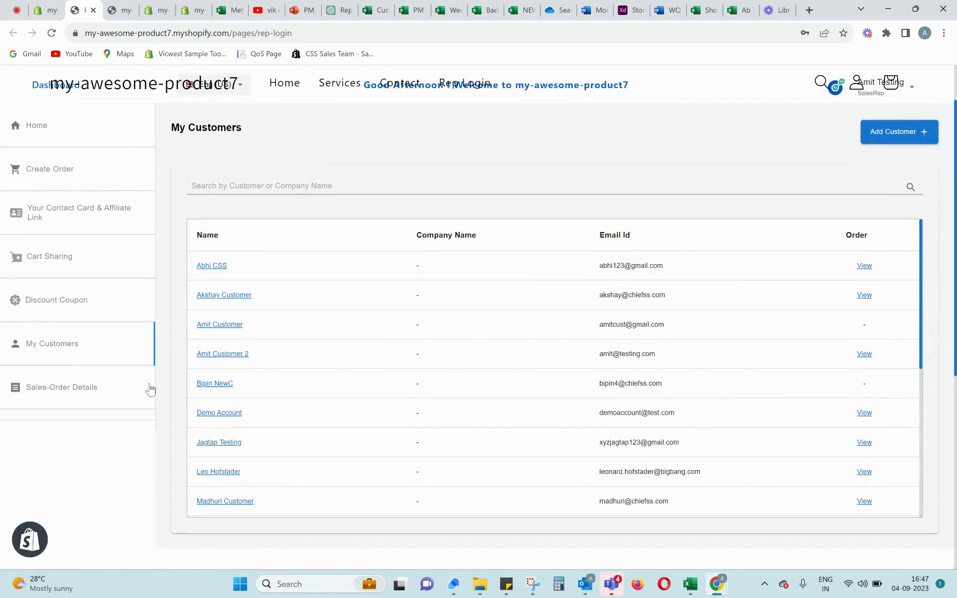
# - Browse the pending, draft and refund sales-order tabs, then return to Create Order
pyautogui.click(59, 389)
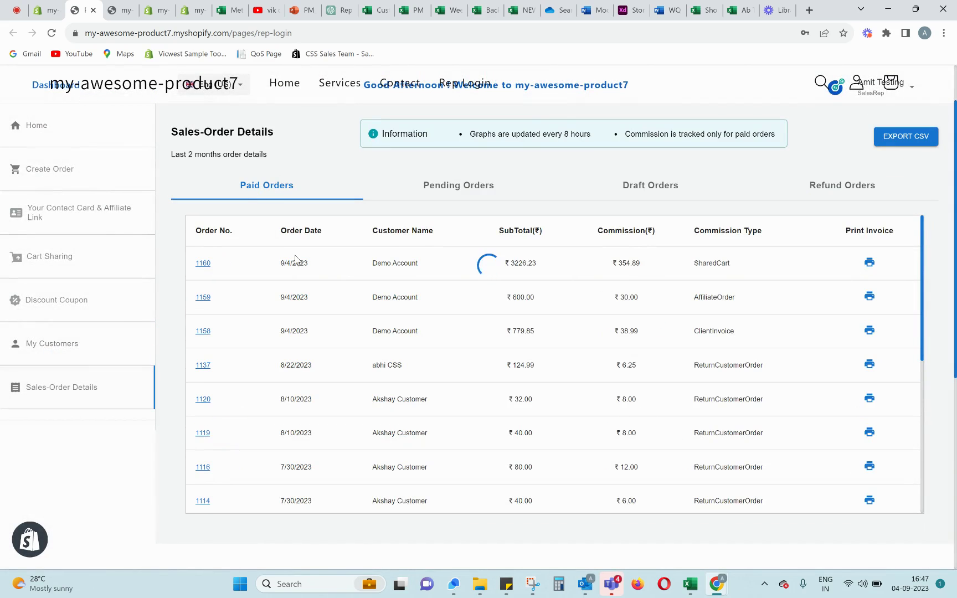
pyautogui.click(438, 191)
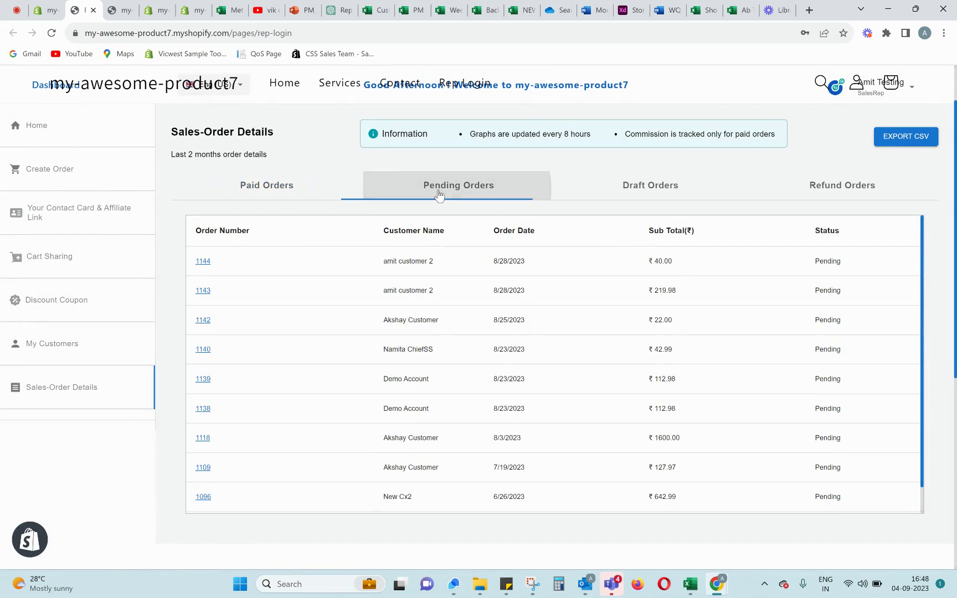
pyautogui.click(662, 184)
pyautogui.click(825, 183)
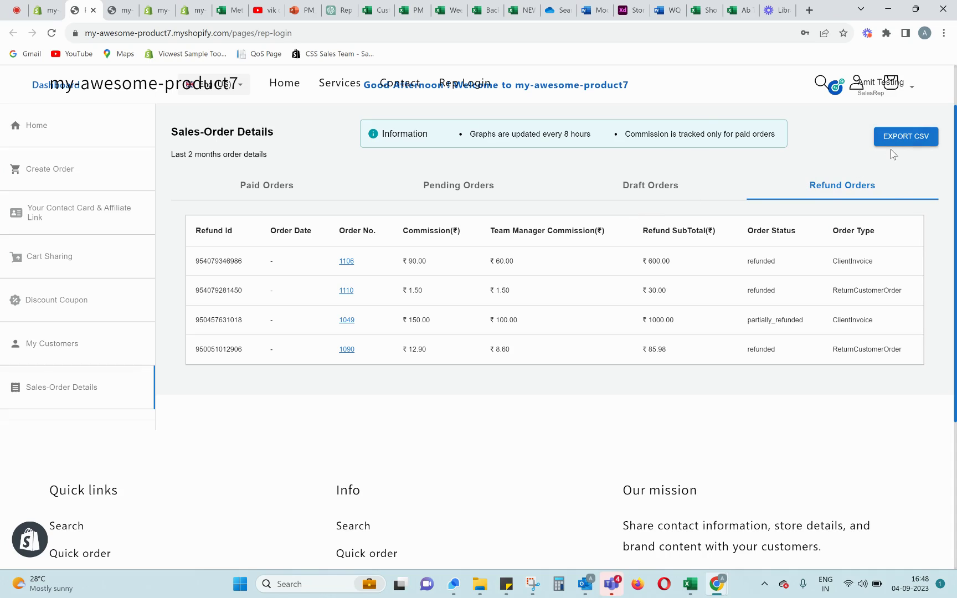
pyautogui.scroll(2, 615, 332)
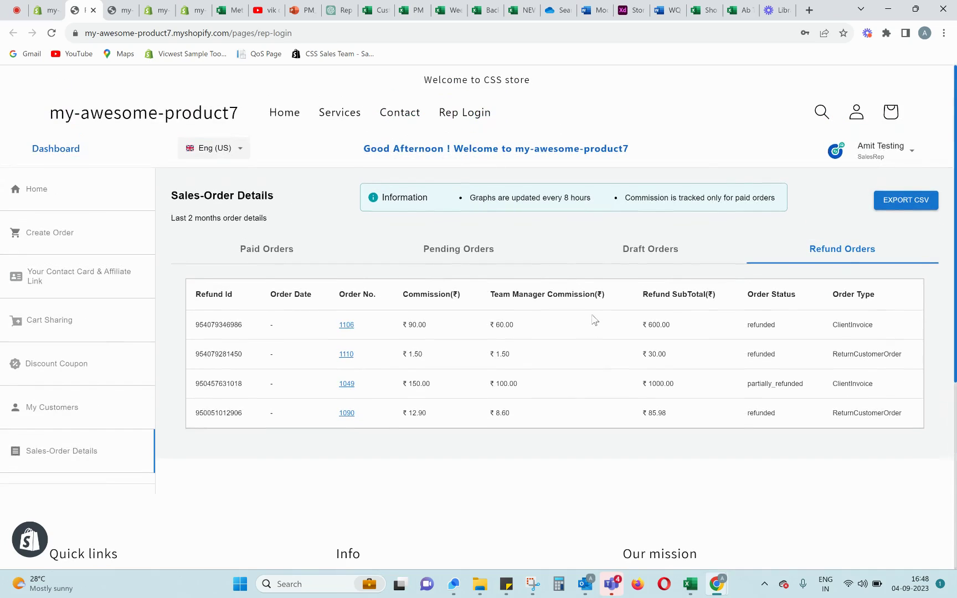
pyautogui.click(32, 193)
pyautogui.click(43, 233)
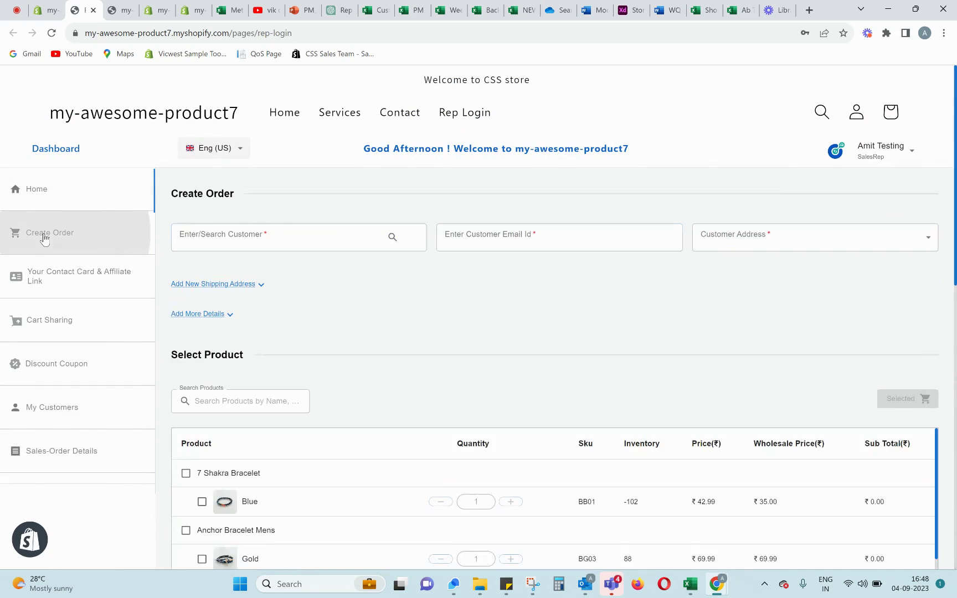